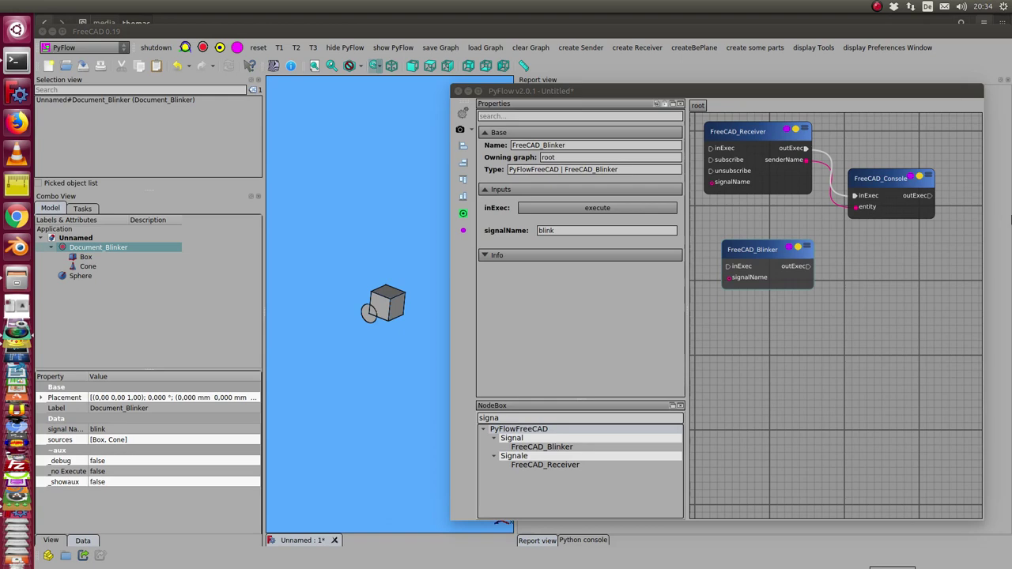
Step: Place a FreeCAD_Blinker node and show FreeCAD_Receiver's subscribe, unsubscribe and blink signal properties
click(546, 447)
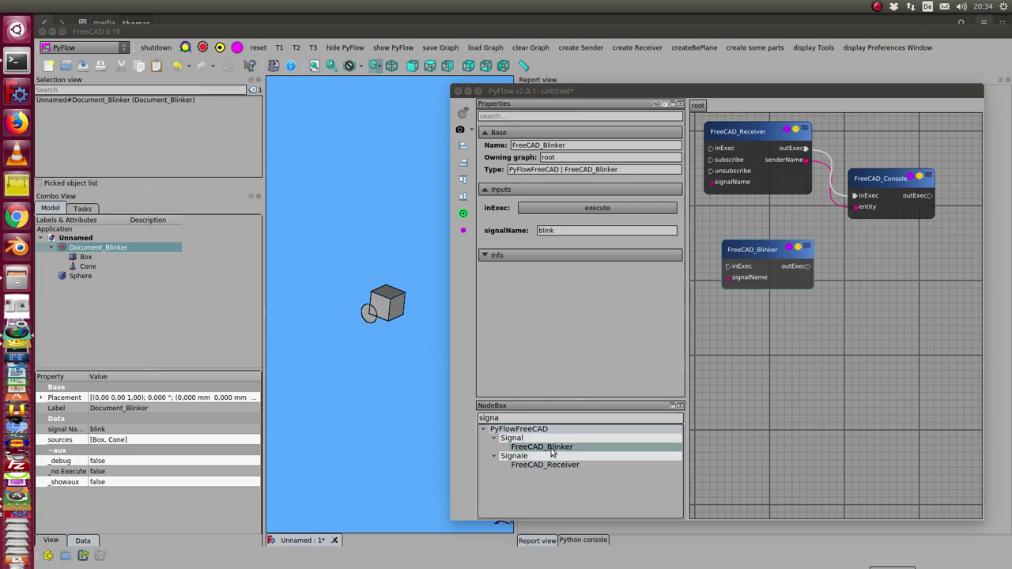
drag(552, 451, 695, 334)
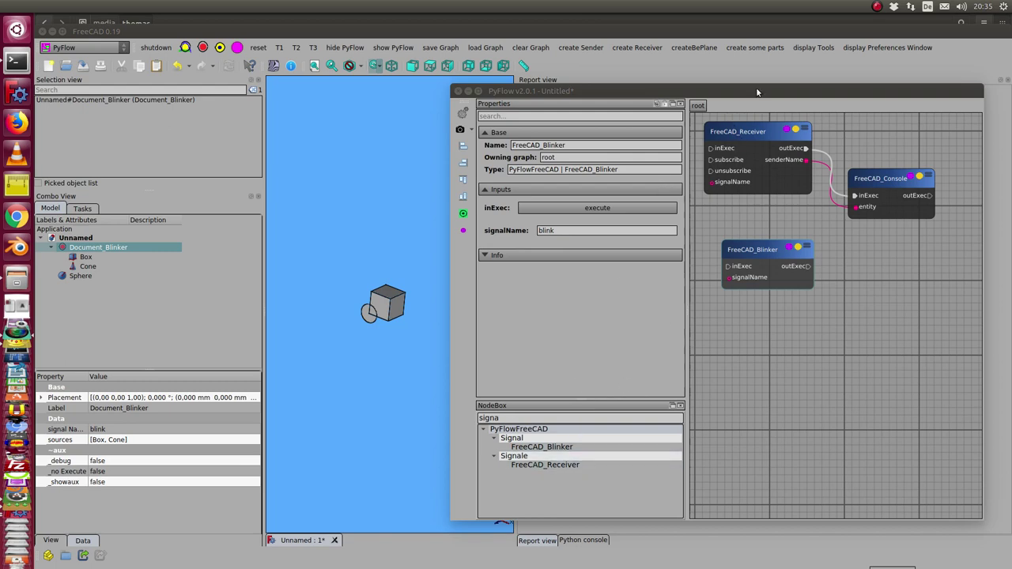
drag(759, 129, 768, 134)
click(768, 134)
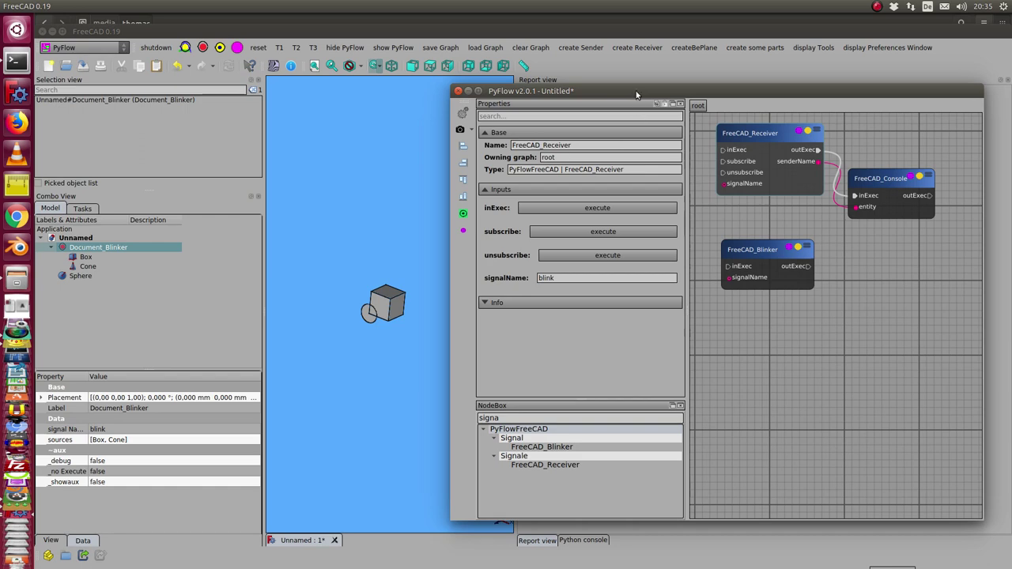
Step: Execute the FreeCAD_Blinker node so FreeCAD_Receiver logs its blink signal in the Report view
drag(636, 95, 187, 90)
click(324, 250)
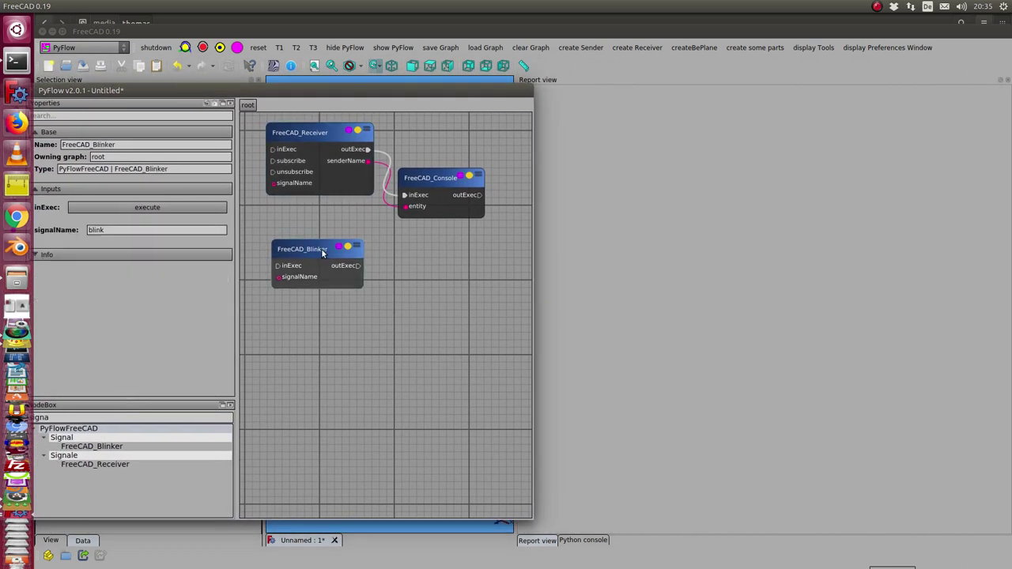
click(156, 209)
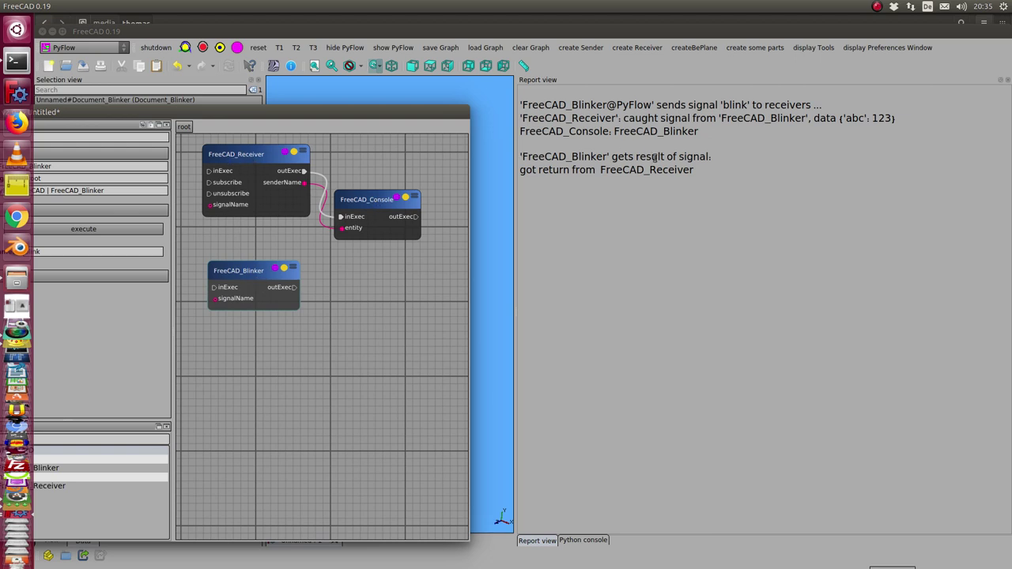
drag(386, 117, 971, 109)
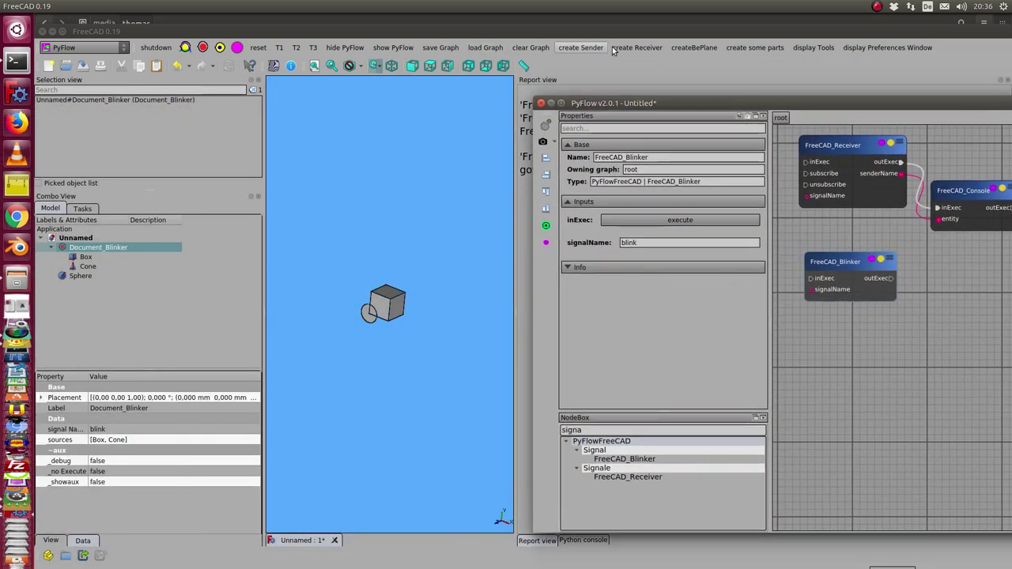
Step: Set the Box width to 19 mm
click(102, 249)
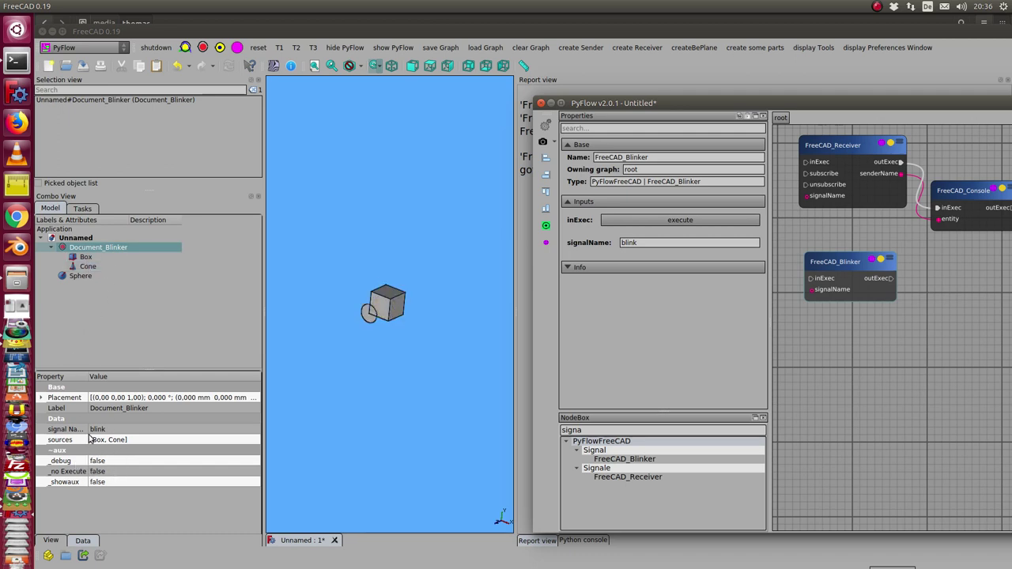
click(83, 258)
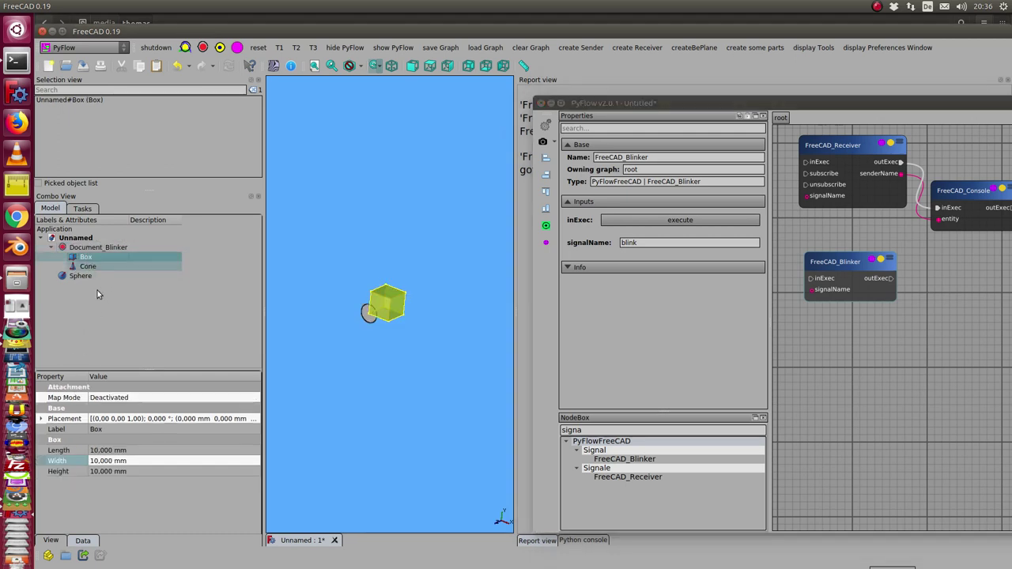
click(150, 460)
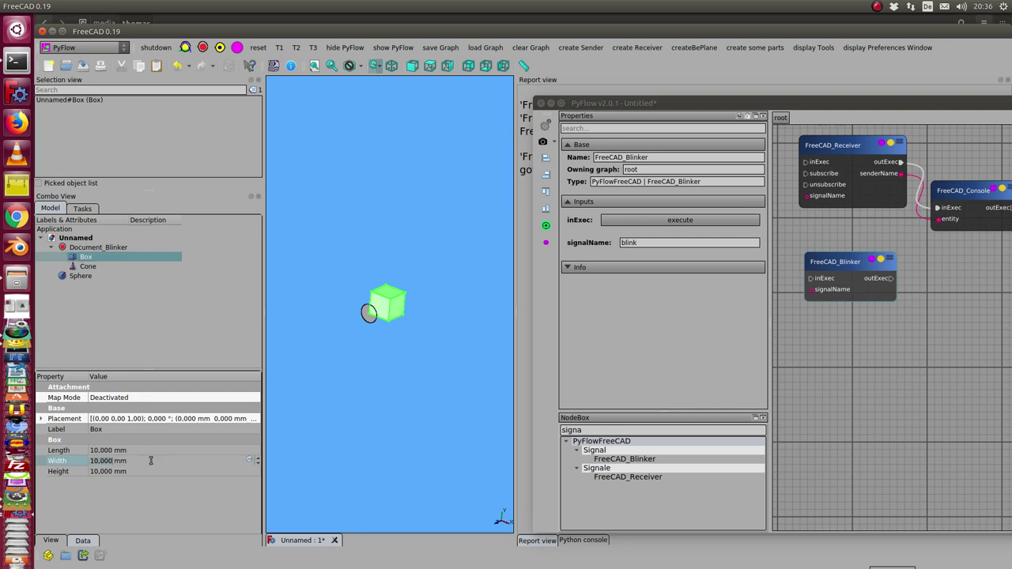
text(19)
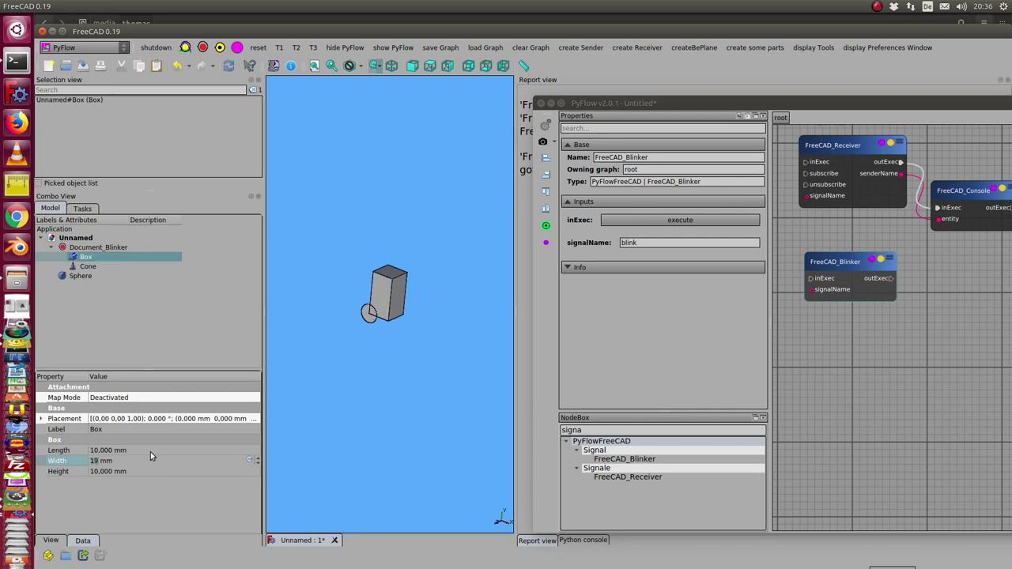
click(689, 101)
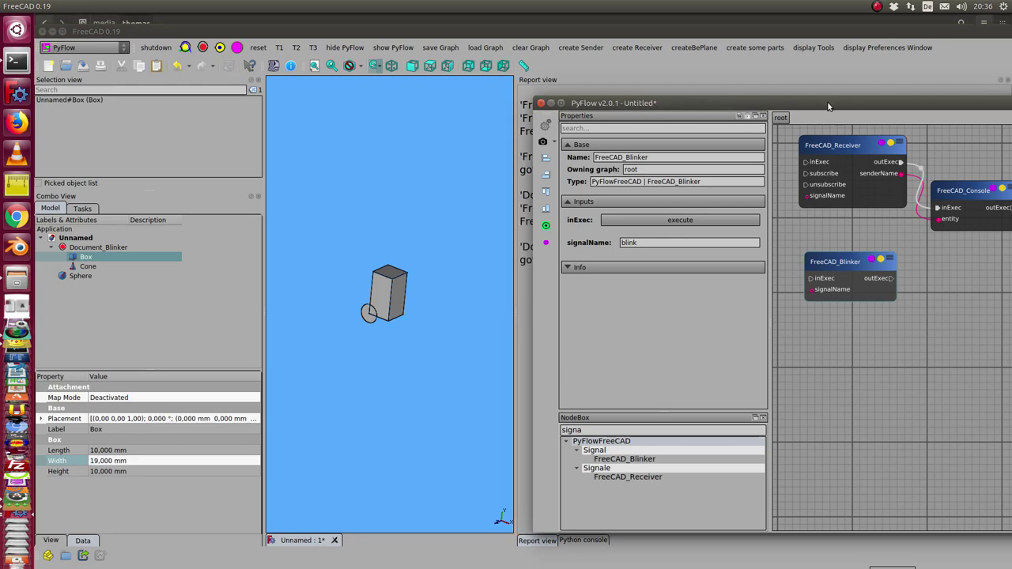
Step: Clear the Report view, then set the Box width to 26 mm
drag(819, 108, 1011, 178)
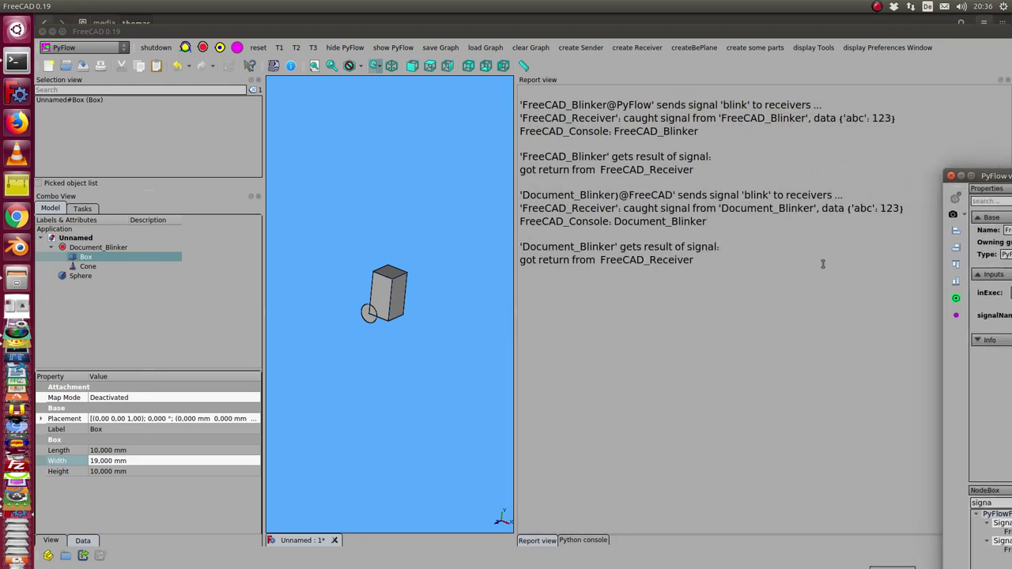
right_click(653, 272)
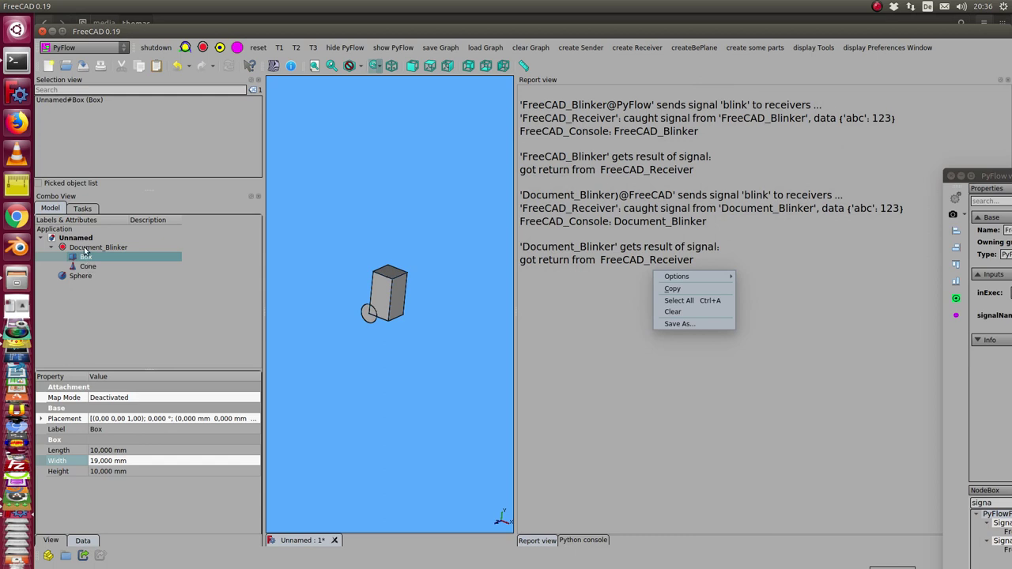
click(669, 312)
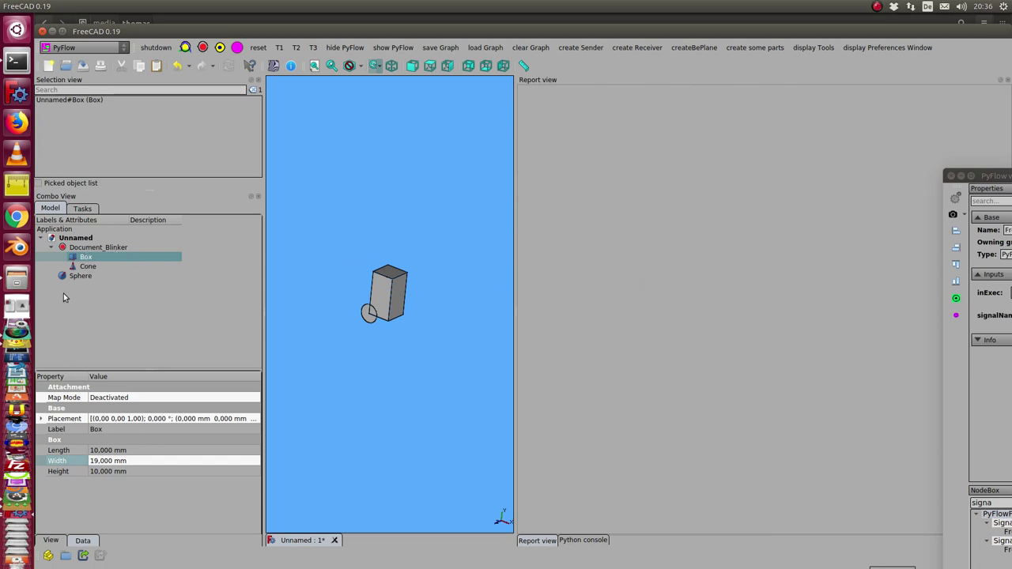
click(147, 460)
text(22)
scroll(147, 461, up, 4)
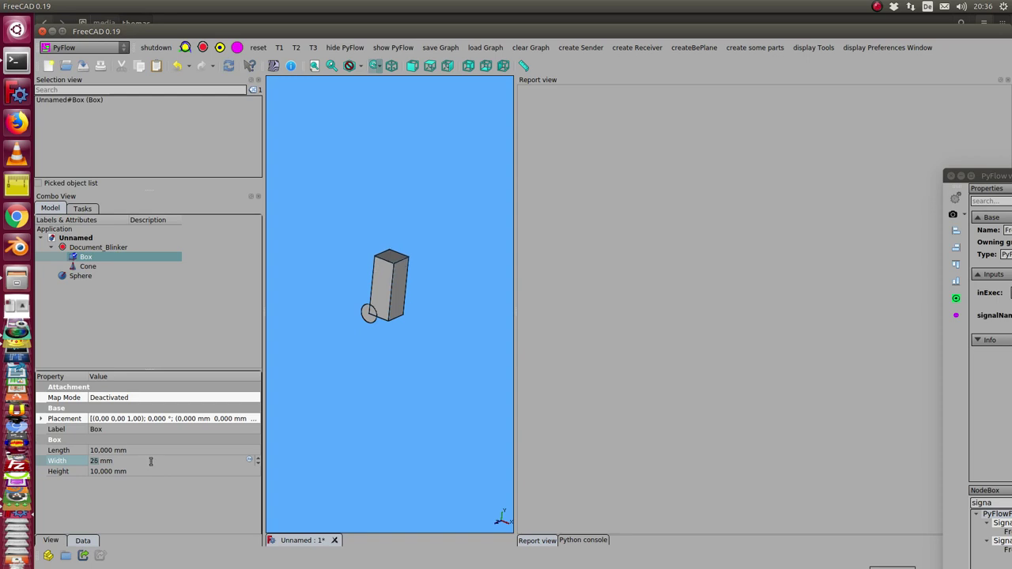
key(Return)
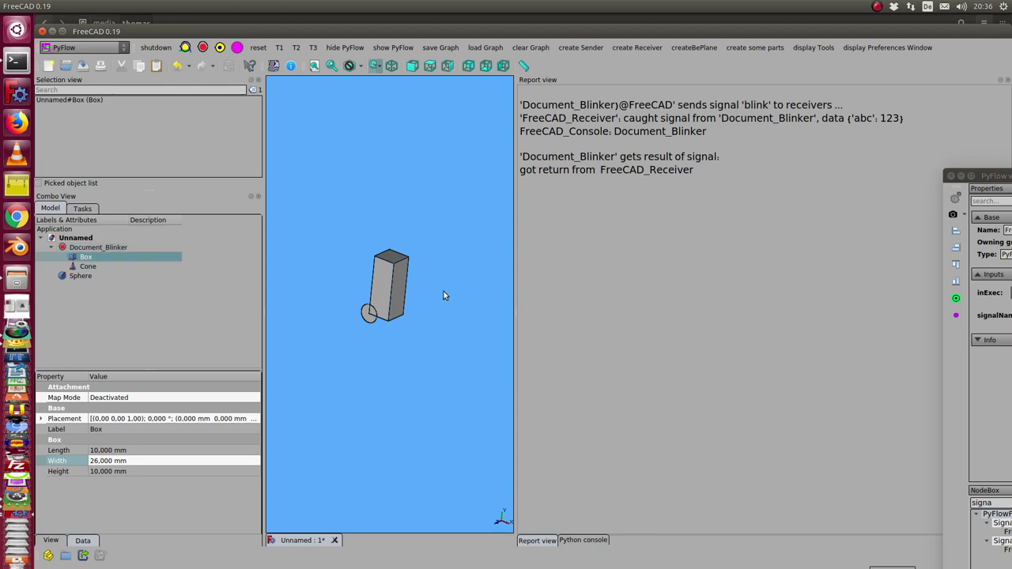
drag(980, 176, 306, 221)
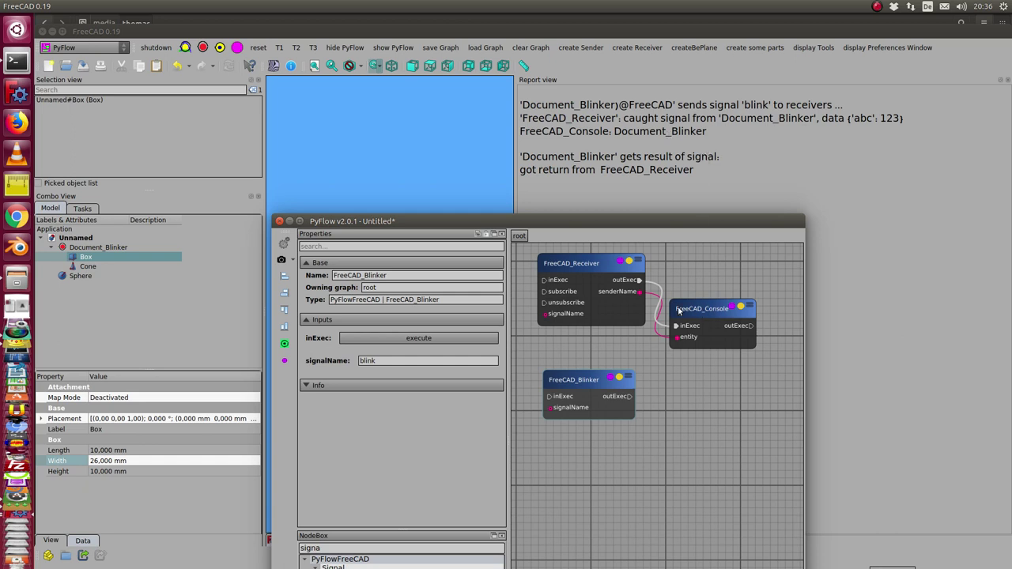
Step: Set the Box length to 15 mm
drag(624, 227, 674, 210)
click(158, 450)
text(13)
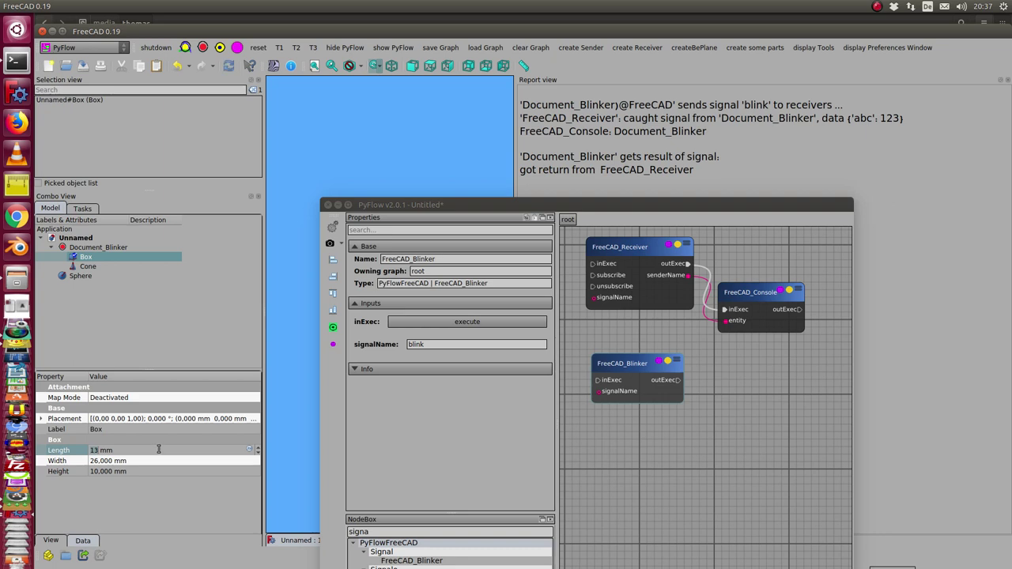
scroll(158, 450, up, 1)
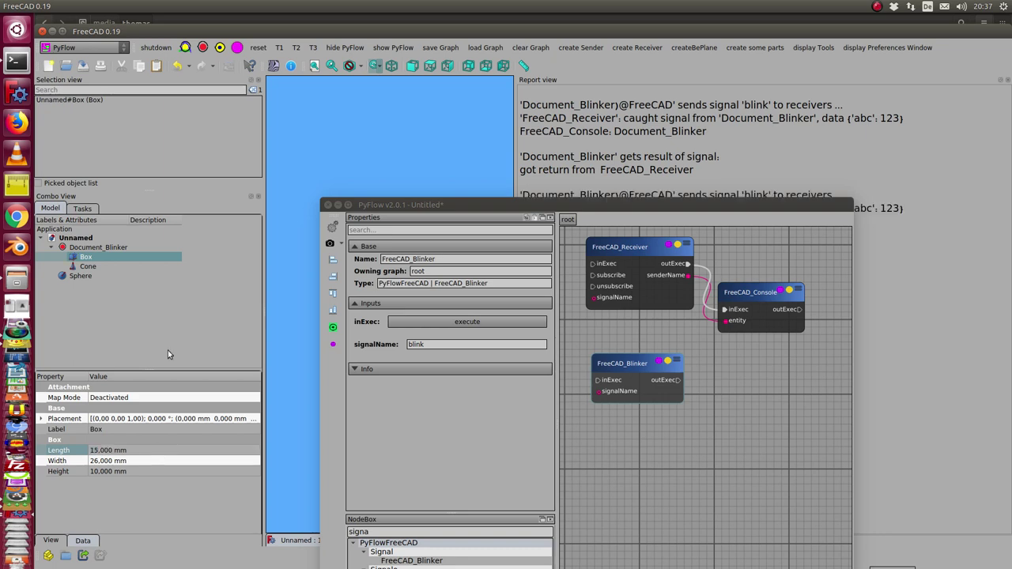
Step: Recompute Document_Blinker twice, then recompute the whole document to send more blink signals
right_click(108, 250)
click(163, 473)
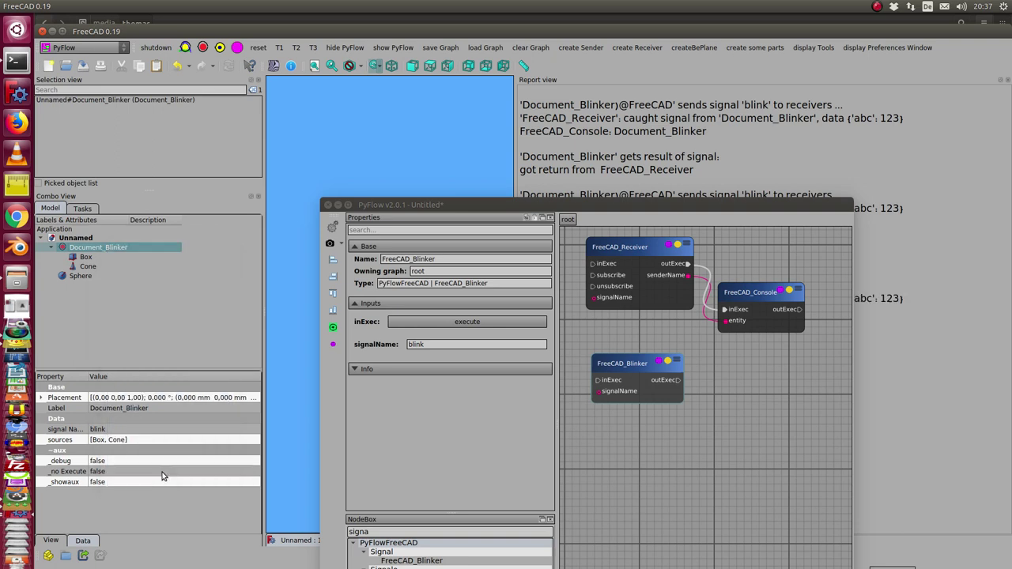
right_click(101, 250)
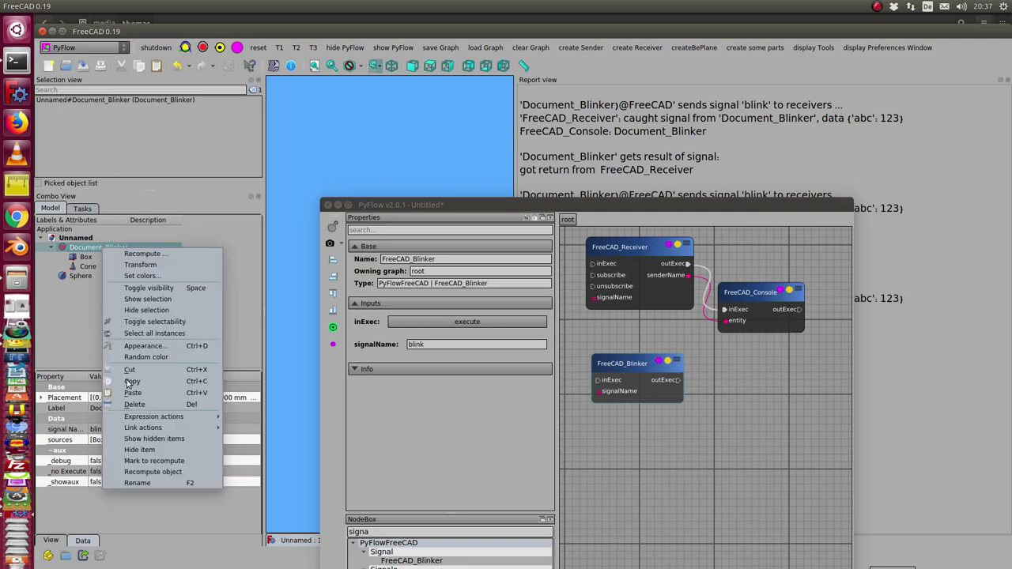
click(143, 472)
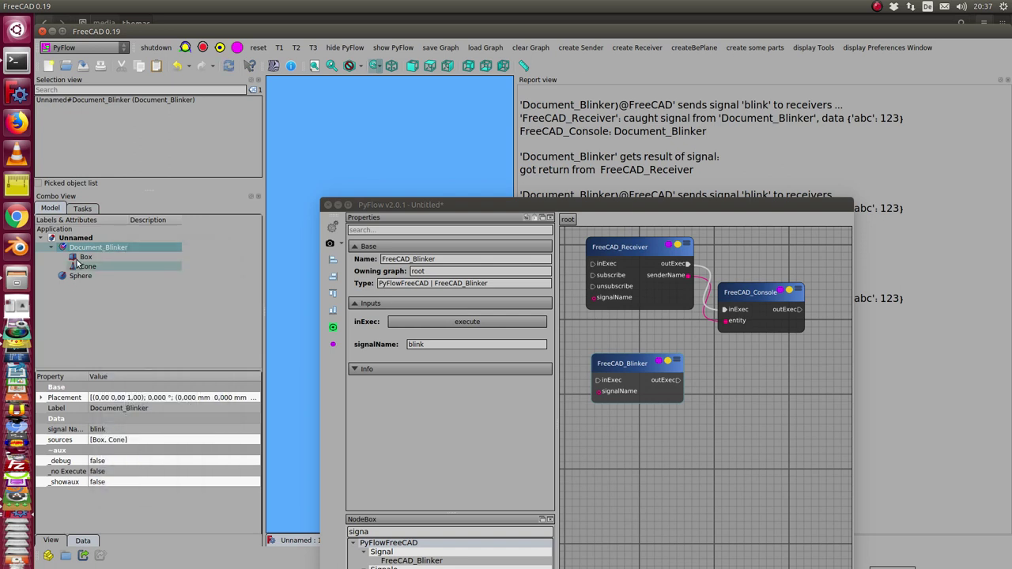
click(231, 66)
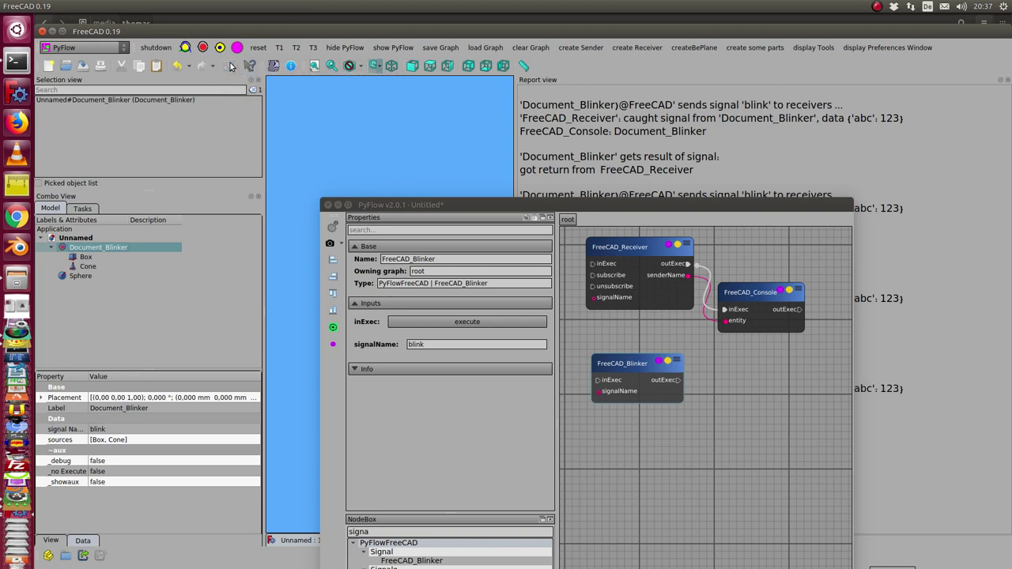
drag(563, 205, 575, 124)
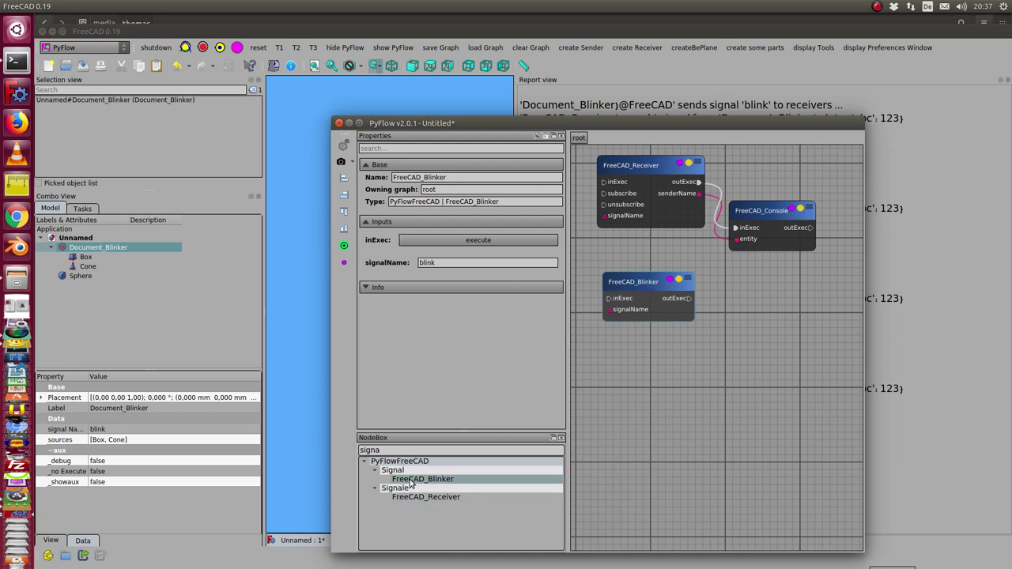
Step: Add a FreeCAD_Blinker1 node to the graph and clear the Report view
drag(422, 479, 588, 372)
click(609, 382)
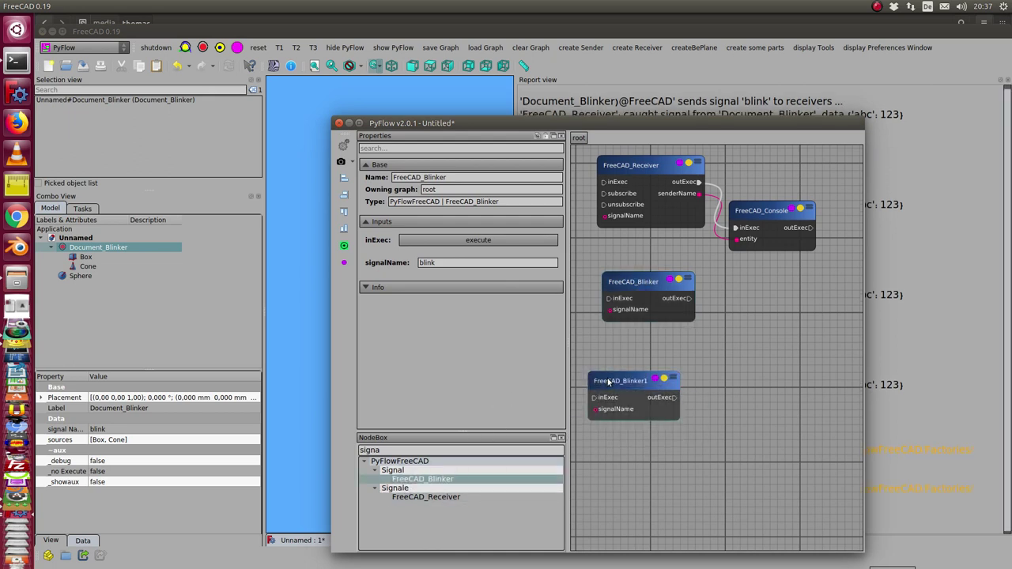
drag(527, 122, 163, 124)
right_click(563, 264)
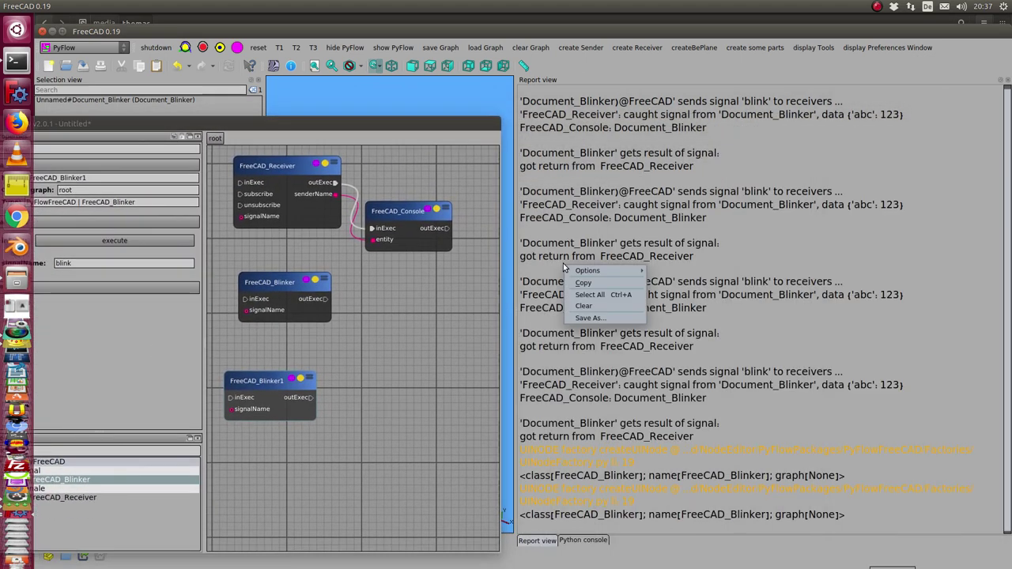
click(573, 307)
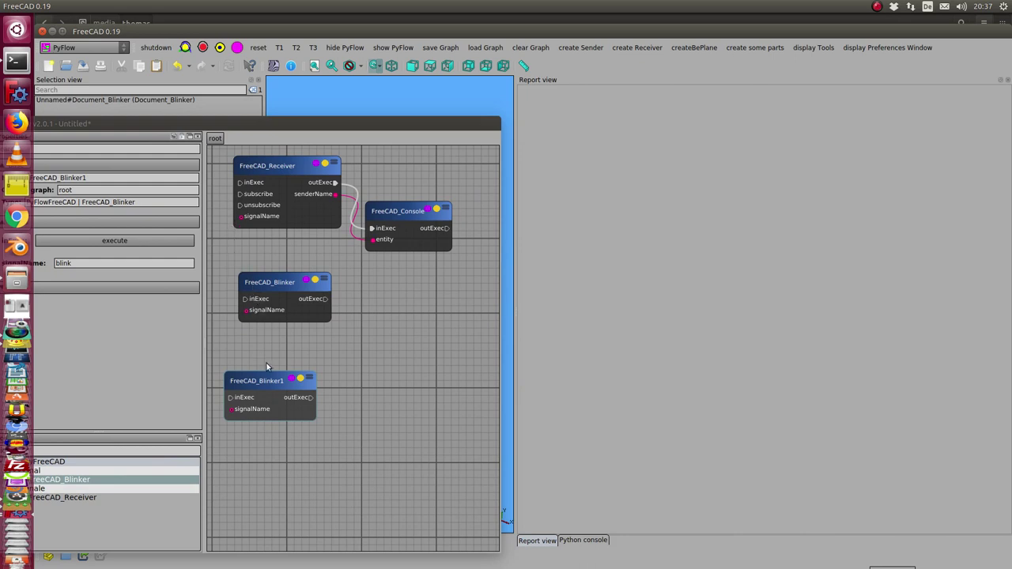
Step: Fire FreeCAD_Blinker1, then FreeCAD_Blinker, so both send blink to the receiver
click(295, 385)
click(291, 380)
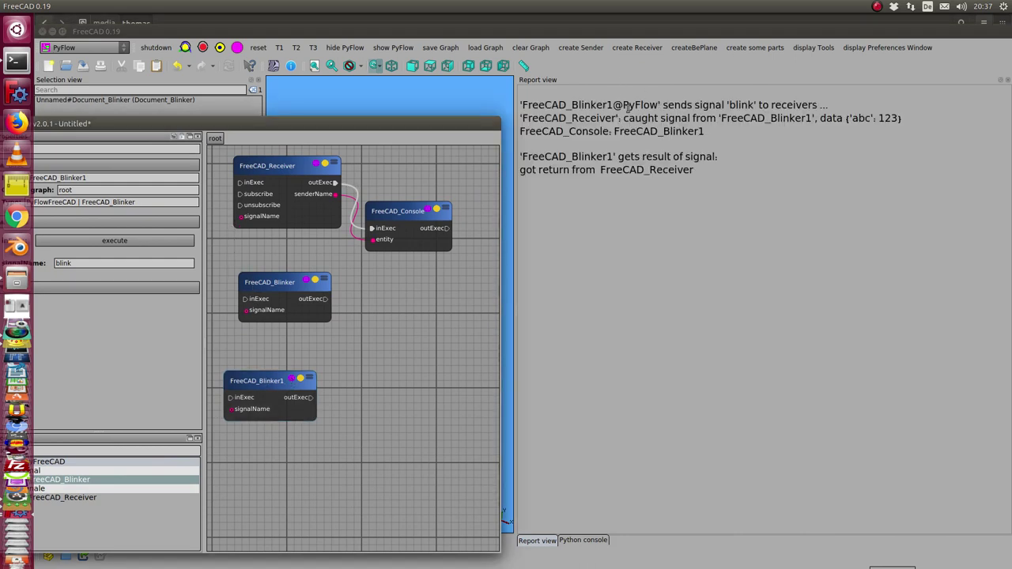
click(308, 281)
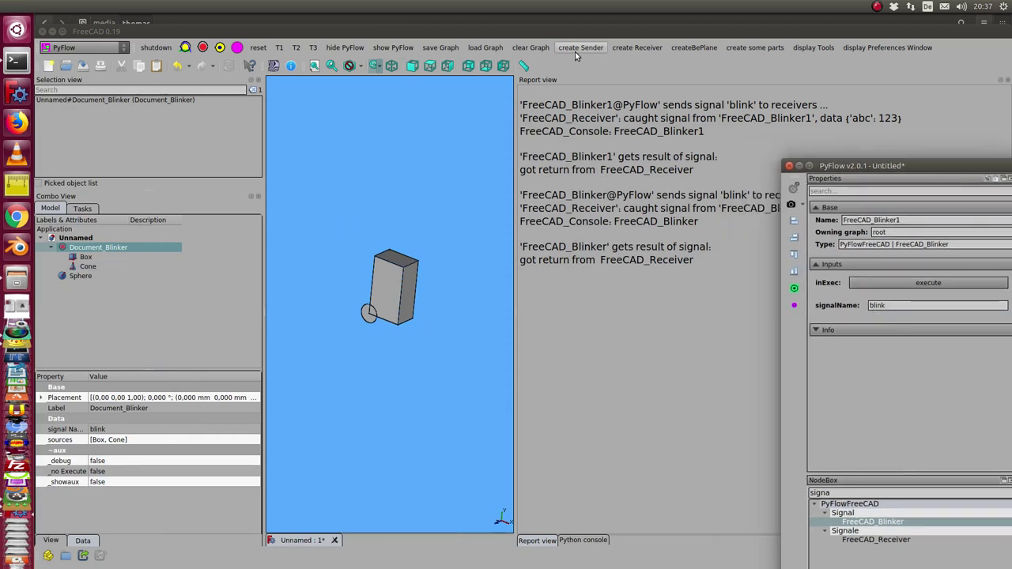
Step: Create Document_Blinker001 with signal name blink and Sphere linked as its source
click(578, 49)
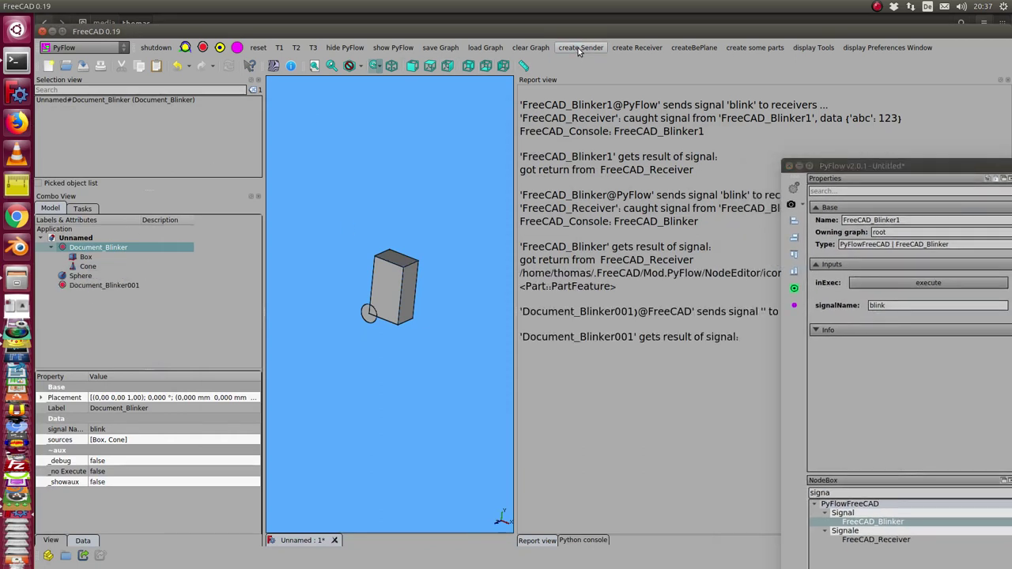
click(104, 285)
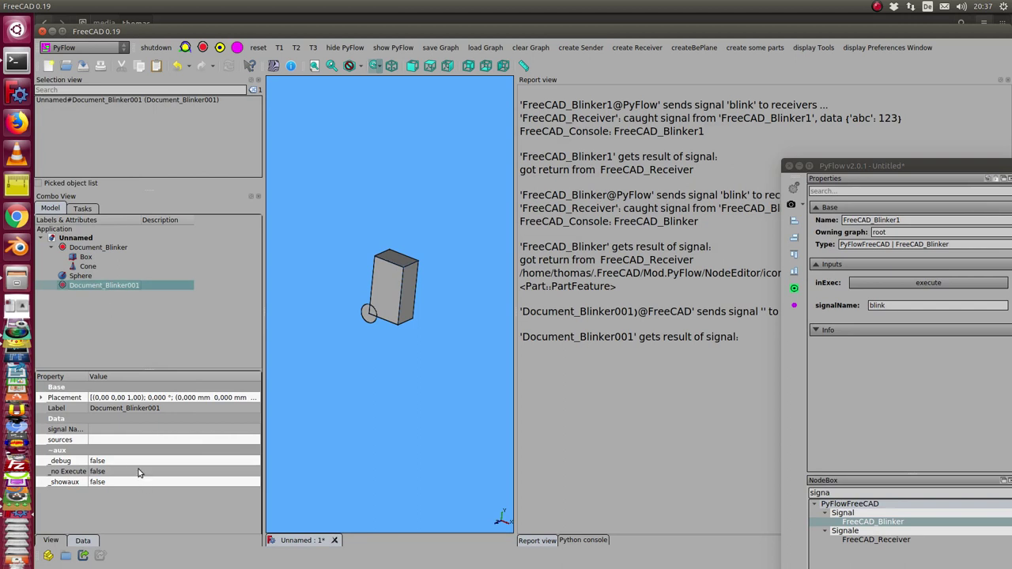
click(120, 428)
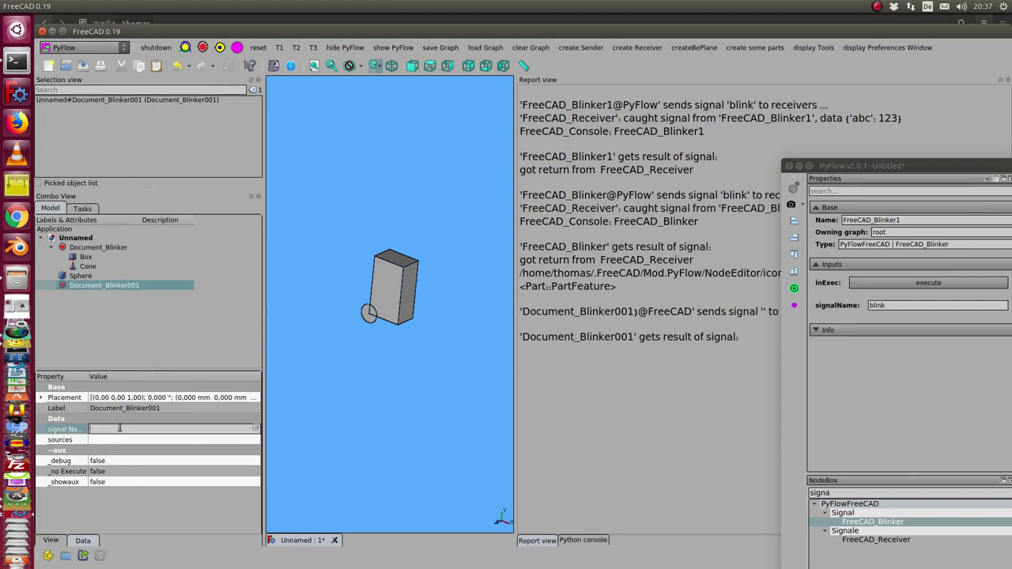
text(blink)
click(123, 440)
click(253, 440)
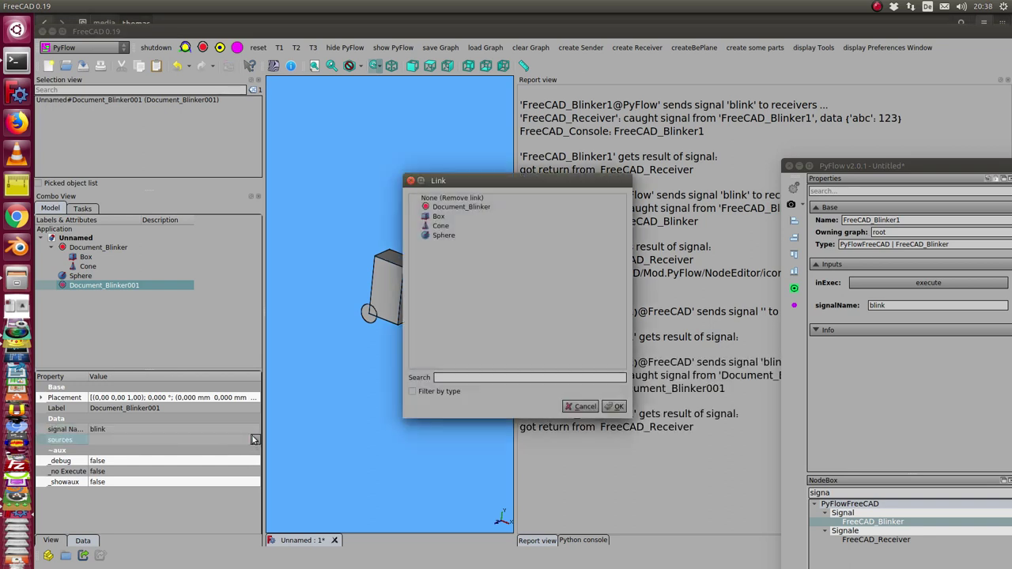
click(444, 235)
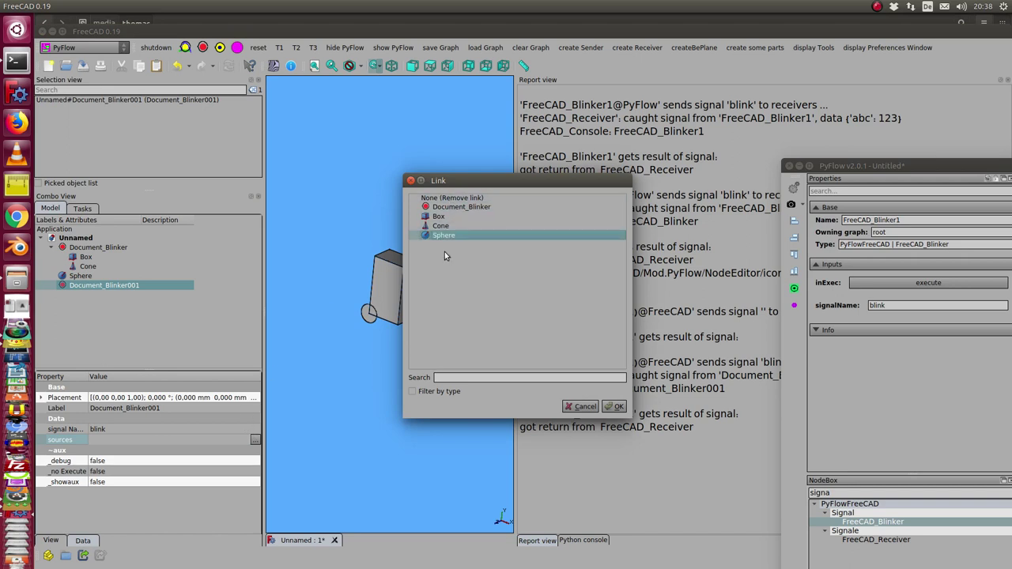
click(616, 406)
Step: Clear the Report view and recompute so Document_Blinker001 sends blink
right_click(641, 261)
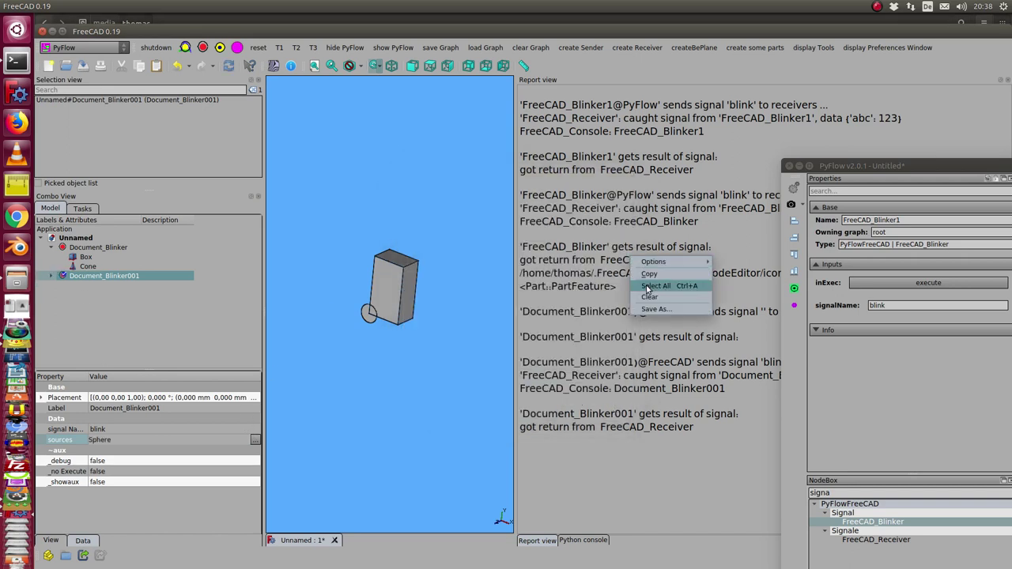
click(667, 288)
click(59, 278)
click(229, 66)
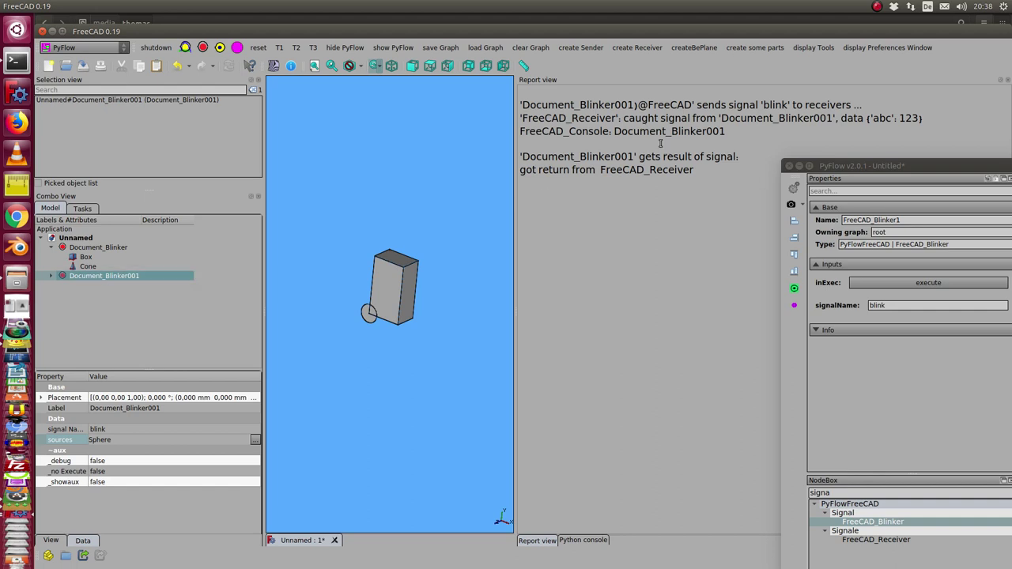
Step: Execute FreeCAD_Receiver's unsubscribe input to stop listening for the blink signal
drag(920, 170, 479, 161)
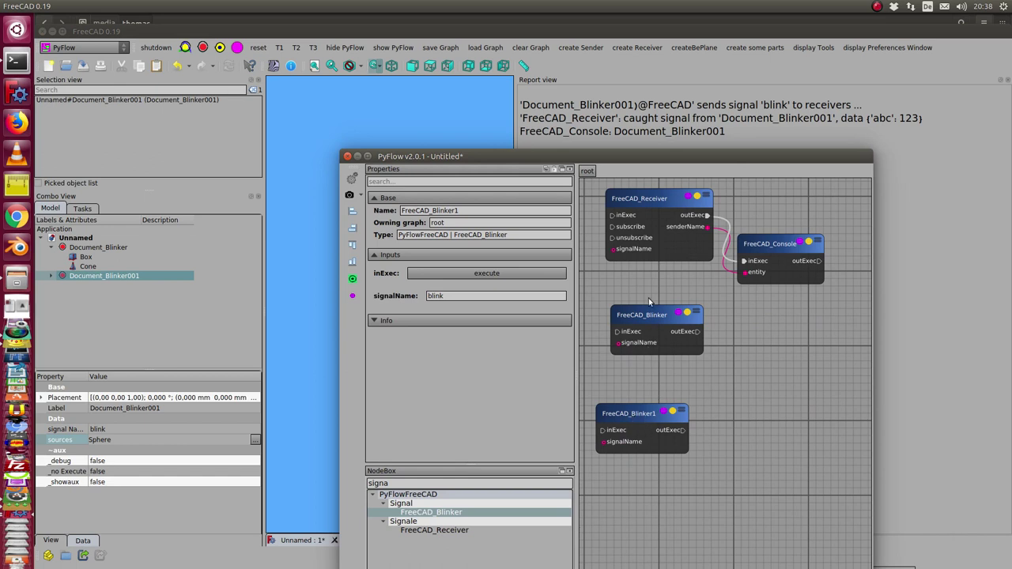
drag(655, 157, 685, 156)
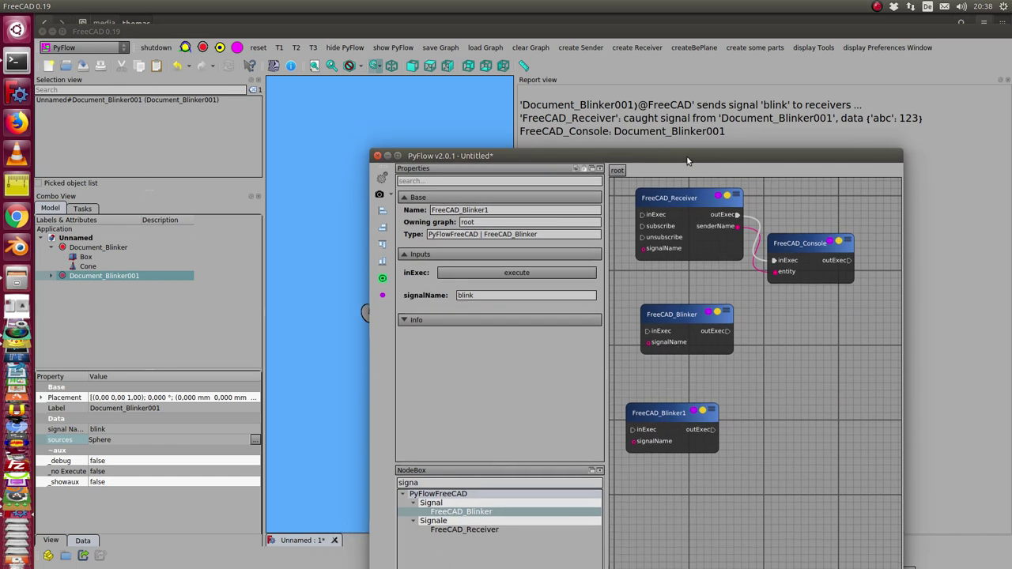
click(672, 199)
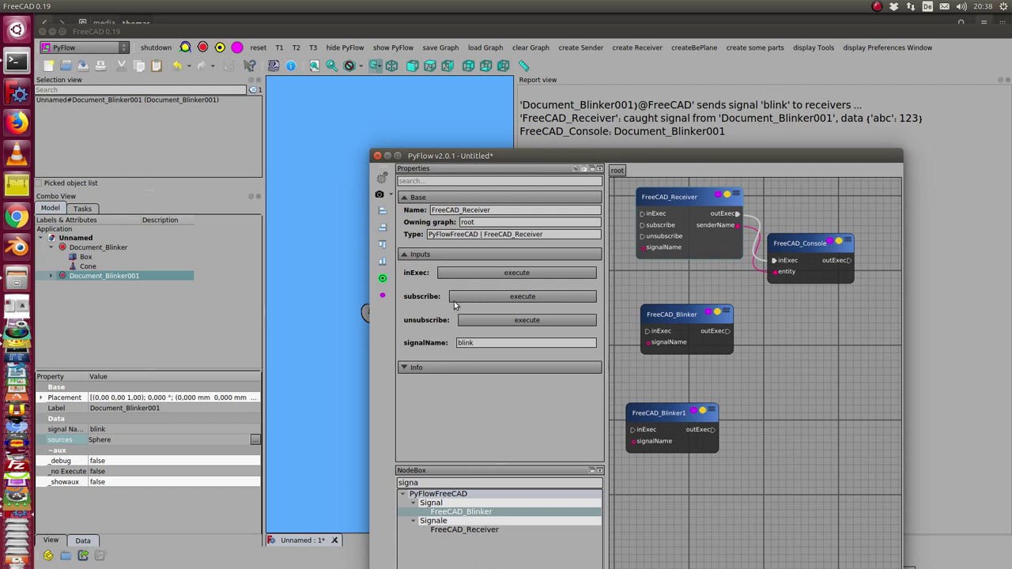
click(499, 321)
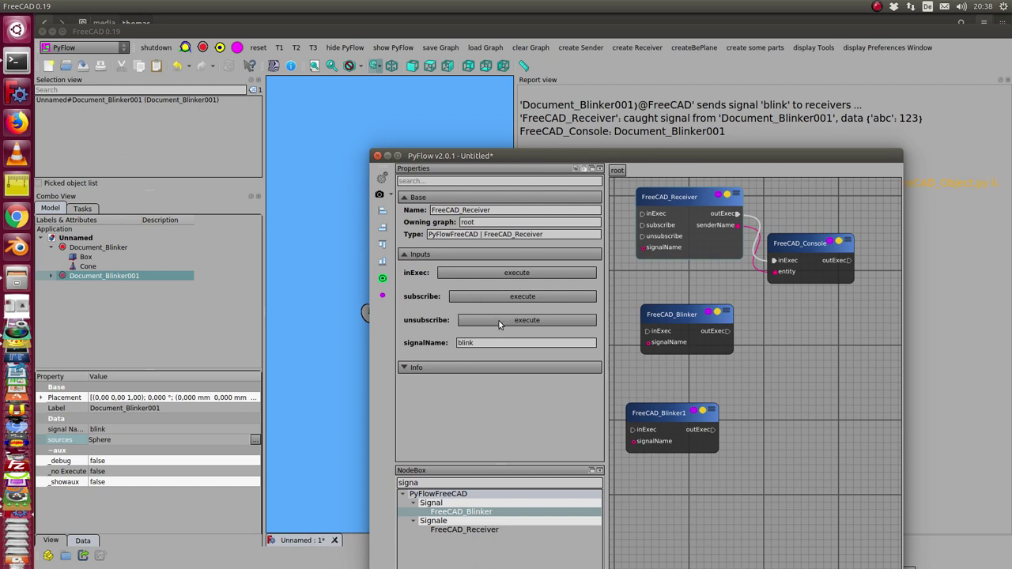
right_click(107, 277)
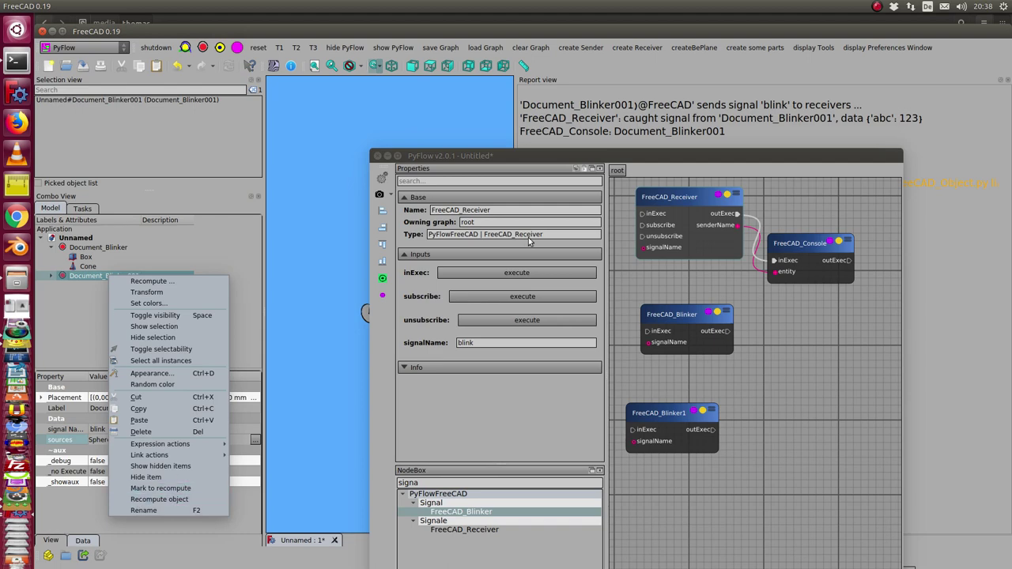
click(568, 151)
drag(617, 157, 687, 153)
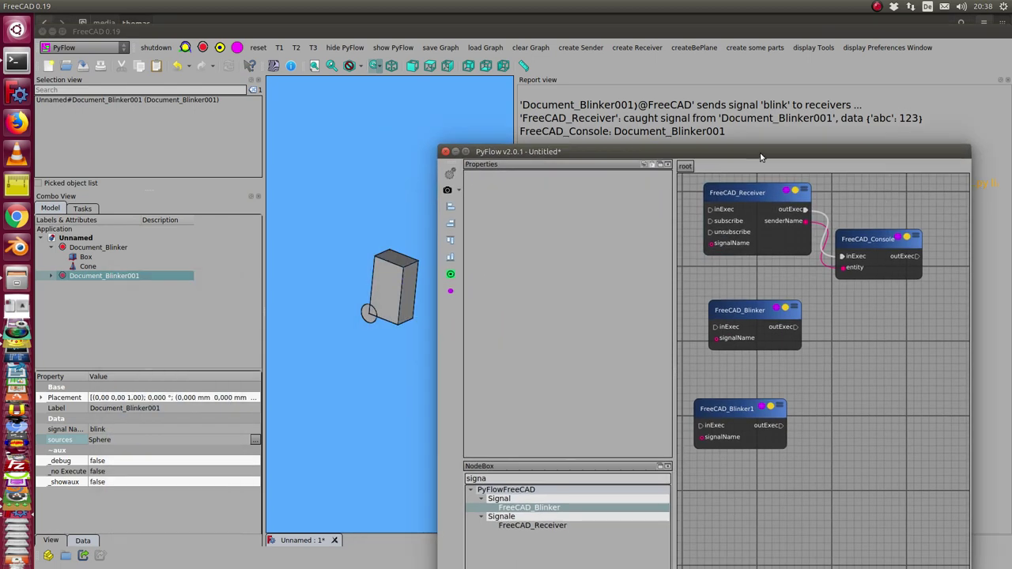
drag(760, 155, 1004, 418)
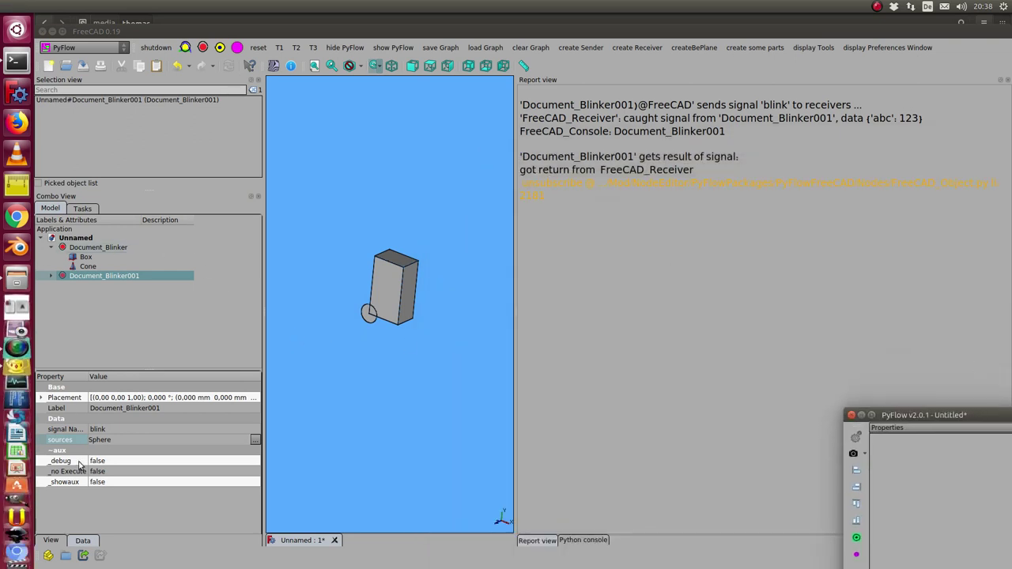
Step: Recompute Document_Blinker001 to resend blink with no receiver catching it
right_click(92, 277)
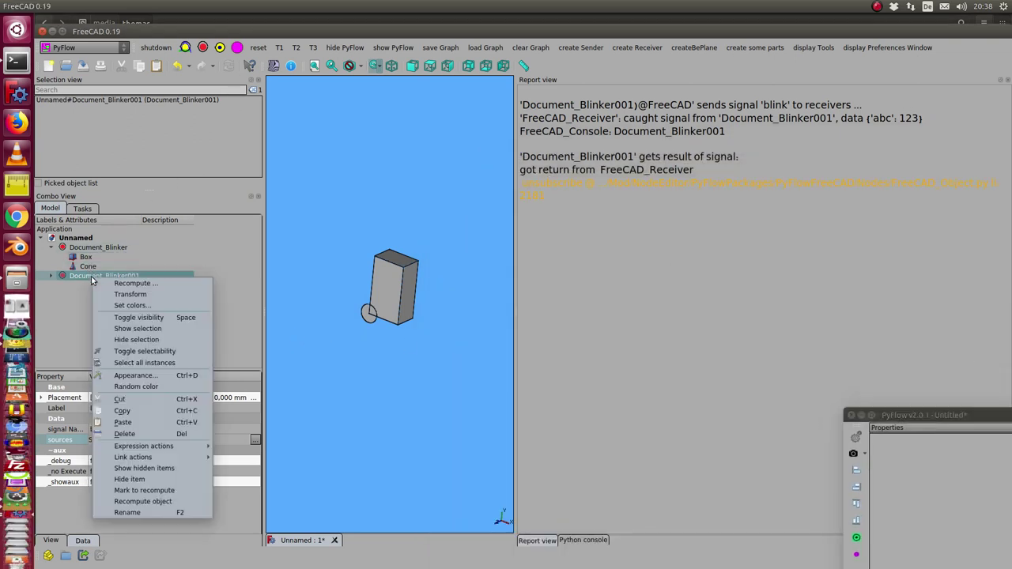
click(140, 504)
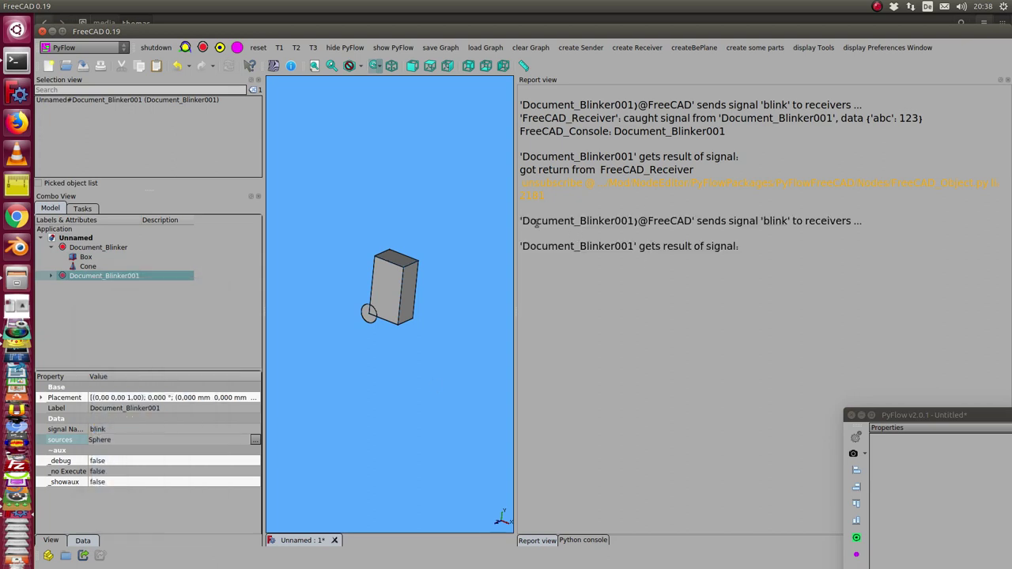